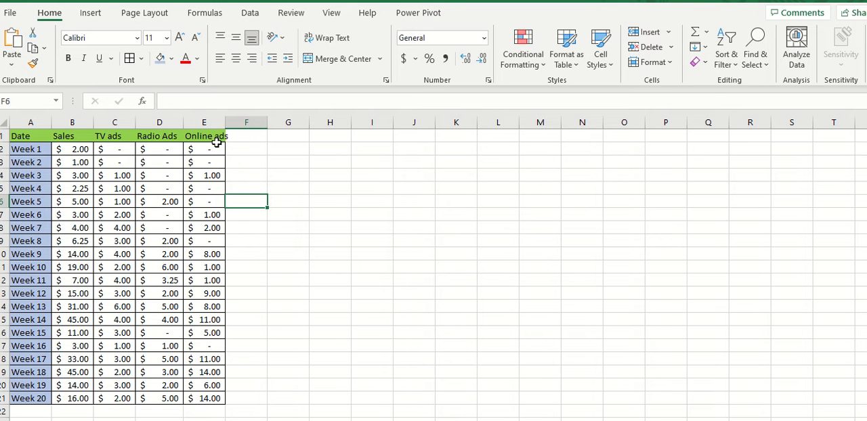
Step: Start a PivotChart from the full weekly sales and ads table, range A1:E21
left_click_drag(73, 136, 77, 399)
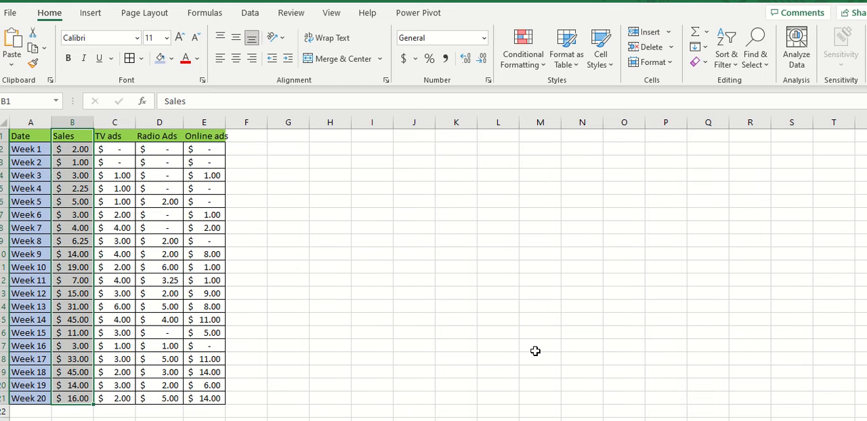
left_click(566, 304)
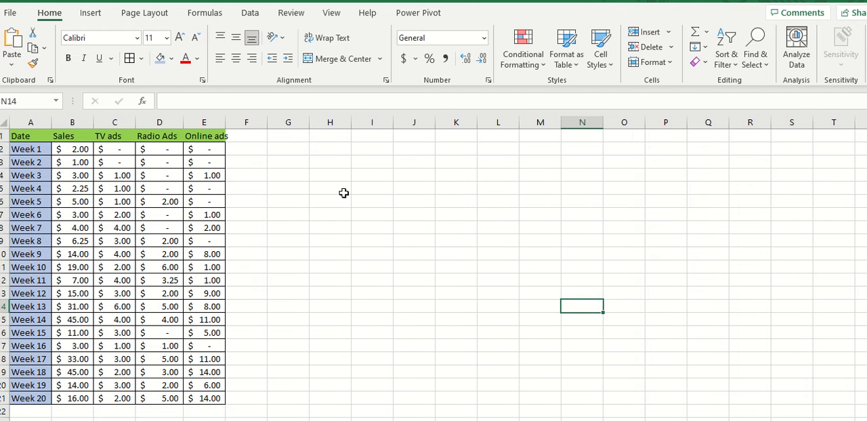
left_click(95, 13)
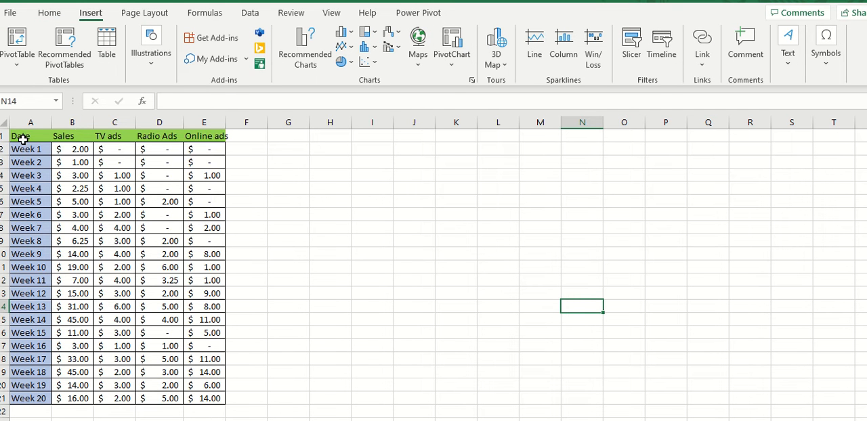
left_click_drag(22, 139, 209, 396)
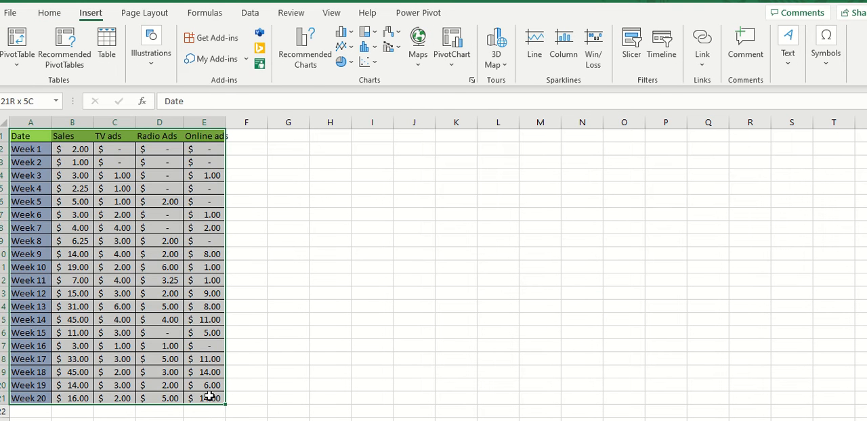
left_click(452, 48)
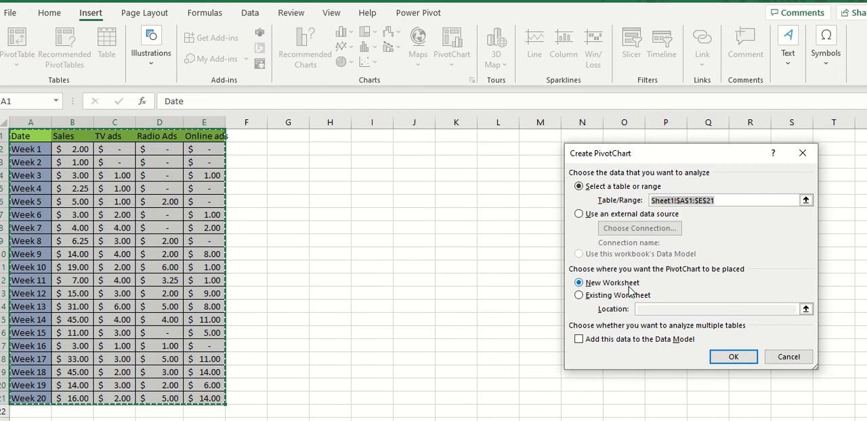
Step: Create the PivotChart on the existing worksheet at cell J6, with its data added to the Data Model
left_click_drag(655, 159, 352, 128)
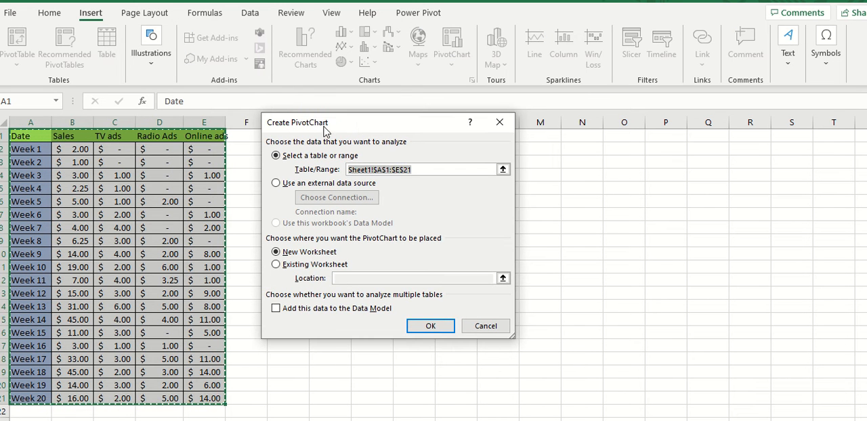
left_click(326, 269)
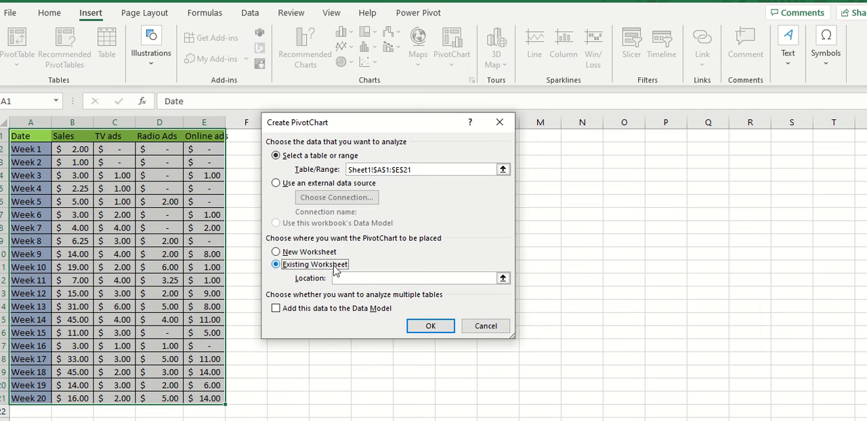
left_click(319, 256)
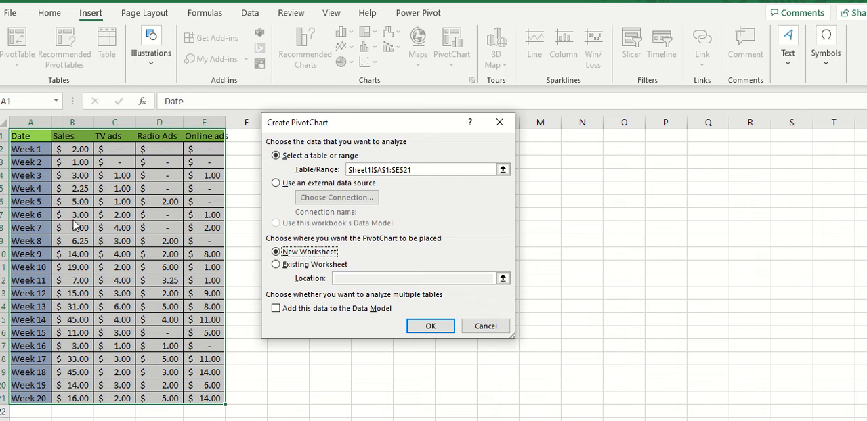
left_click(342, 268)
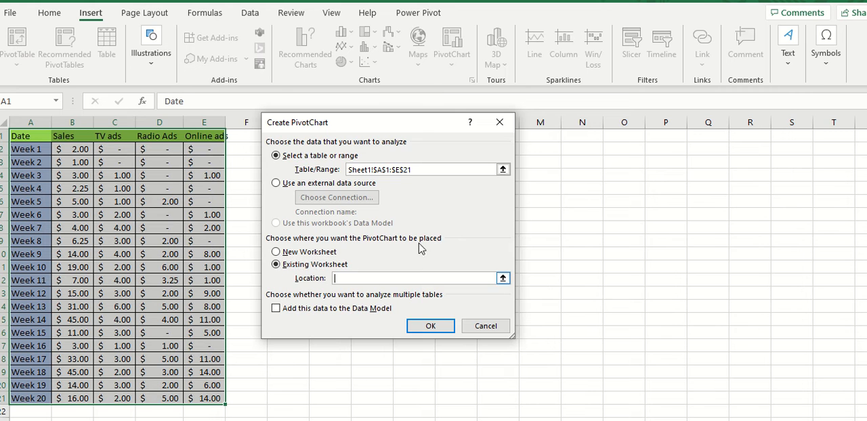
left_click_drag(392, 124, 688, 76)
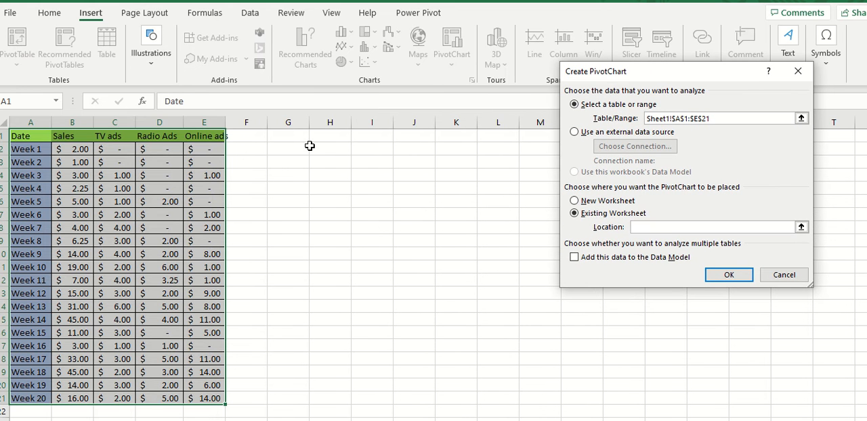
left_click(416, 204)
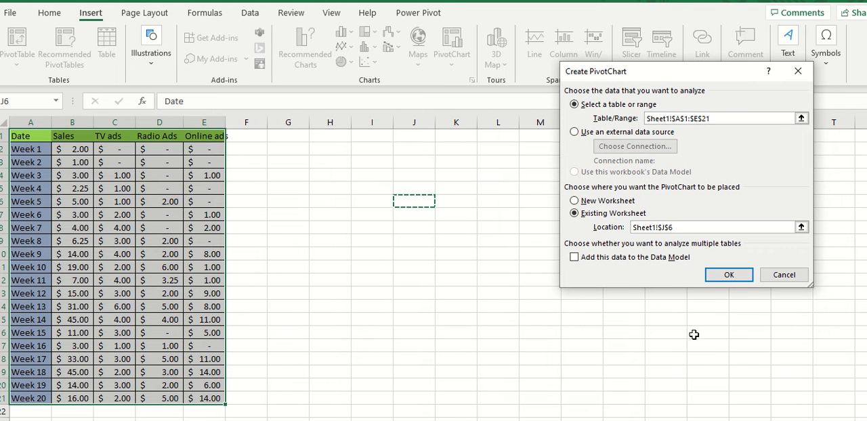
left_click(677, 259)
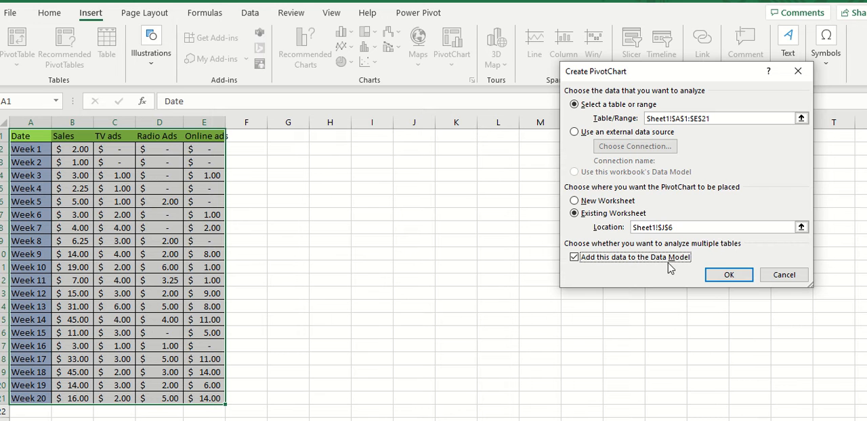
left_click(717, 274)
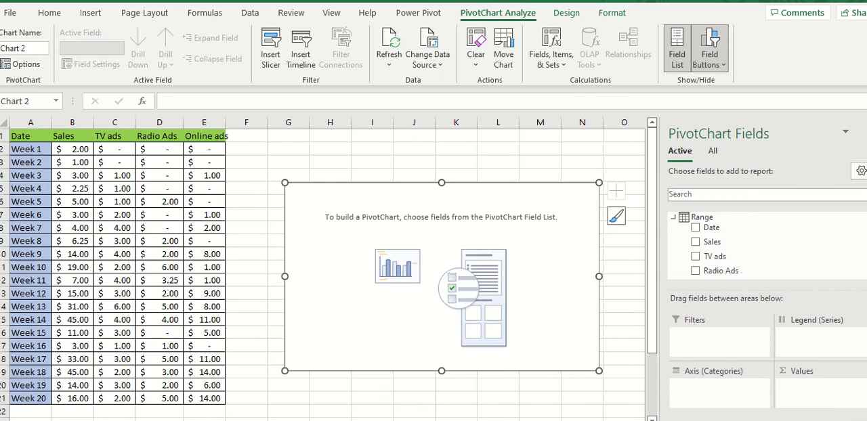
Step: Move the empty PivotChart slightly closer to the data table and add the Date field to its axis categories
scroll(768, 245, "down", 1)
scroll(768, 245, "up", 1)
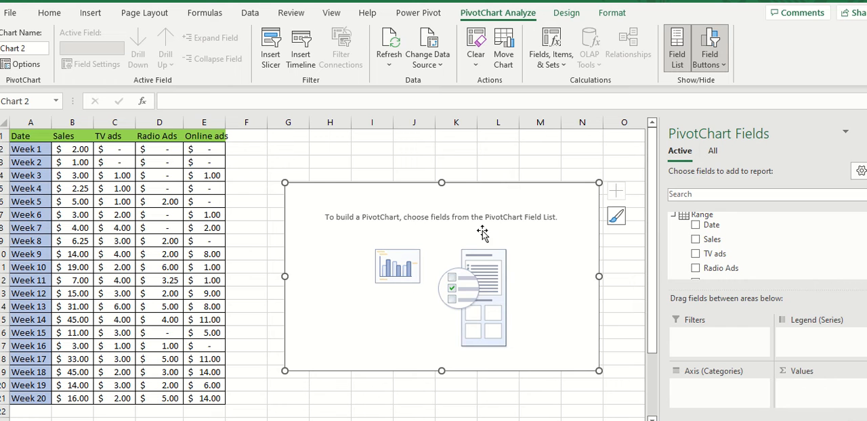
left_click_drag(508, 203, 481, 184)
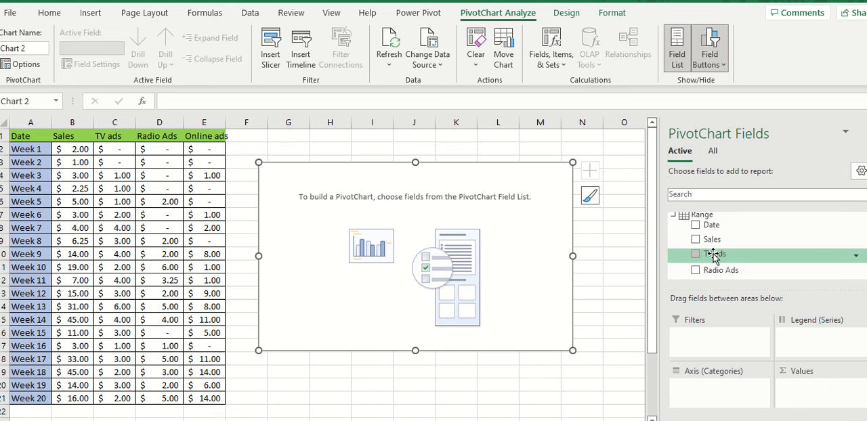
left_click(695, 229)
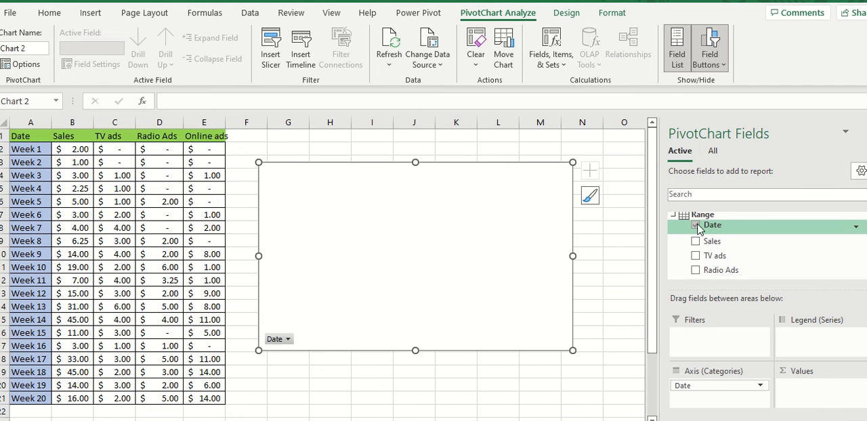
left_click_drag(697, 226, 701, 388)
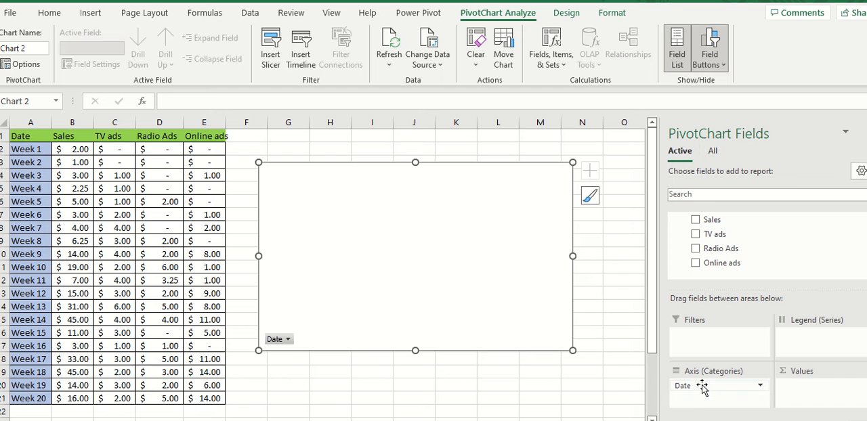
Step: Add the Sales field to the axis categories below Date and remove Sum of Sales from the values
left_click(695, 221)
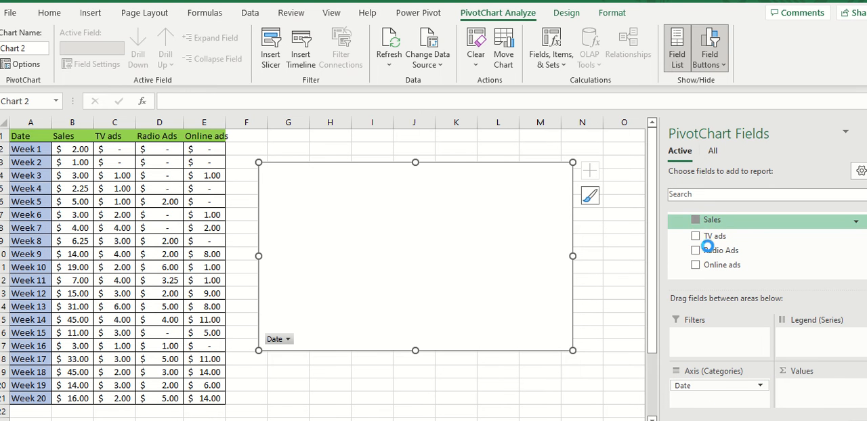
left_click_drag(714, 220, 704, 401)
left_click(858, 387)
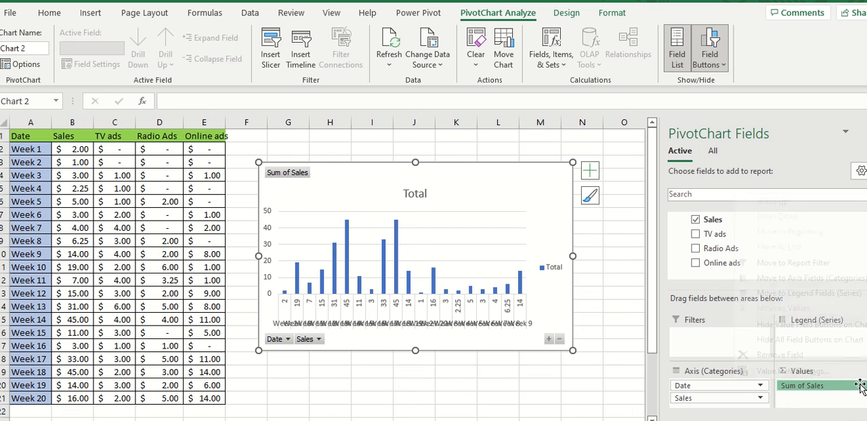
left_click(797, 353)
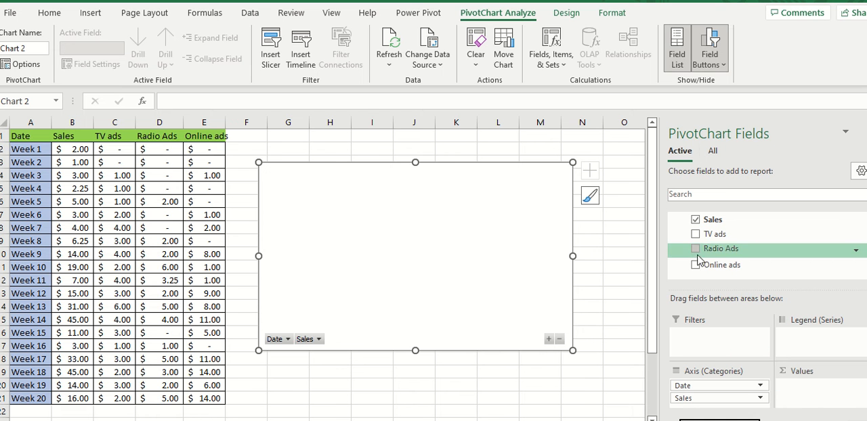
Step: Add the TV ads, Radio Ads and Online ads fields to the PivotChart's values
left_click_drag(705, 234, 806, 383)
left_click_drag(698, 252, 817, 405)
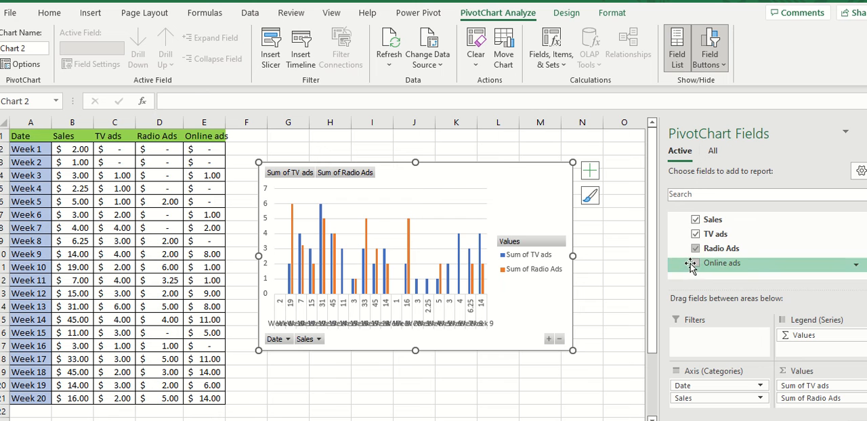
left_click_drag(697, 264, 809, 410)
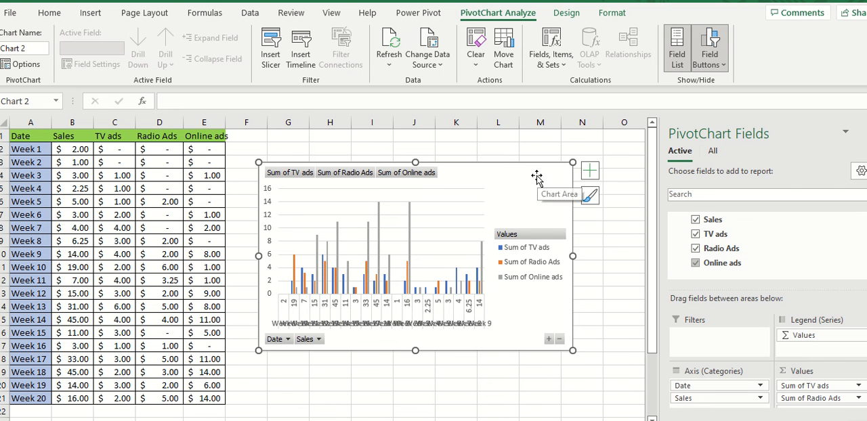
Step: Place Sales above Date in the axis categories and move the chart beside the upper part of the data table
left_click_drag(539, 177, 511, 178)
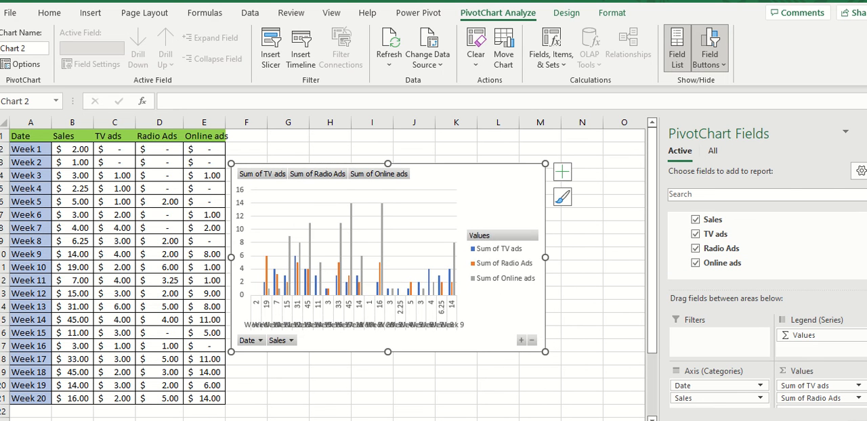
left_click_drag(714, 400, 711, 384)
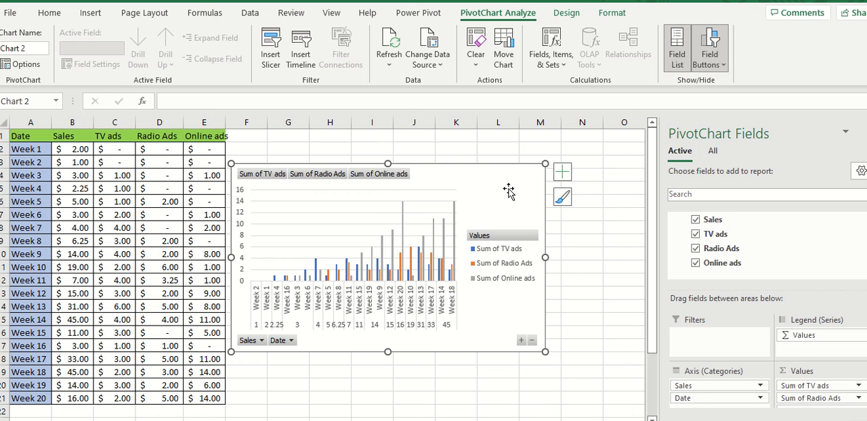
left_click_drag(508, 188, 563, 175)
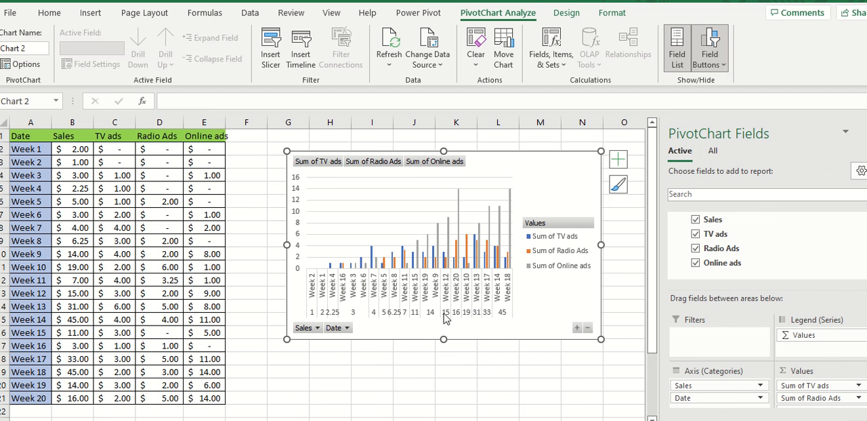
left_click_drag(522, 176, 482, 154)
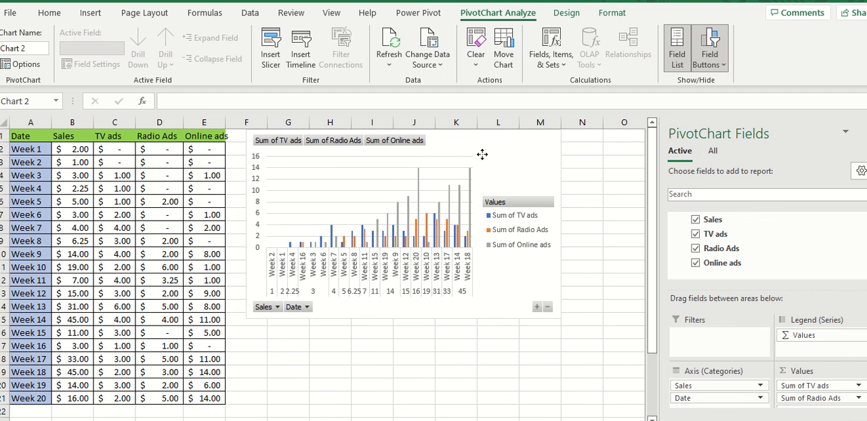
Step: Enter a conclusion in G17 beginning "According to the chart", stating that Online ads has the most positive effect and TV ads the least
left_click(271, 323)
left_click(285, 346)
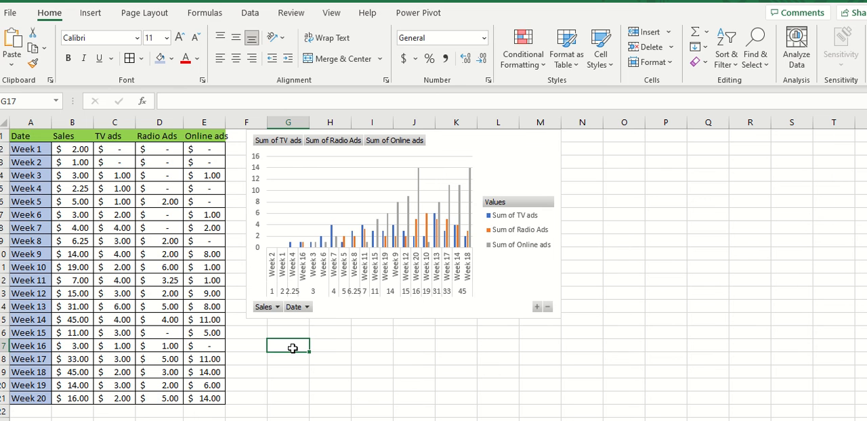
type("tHE")
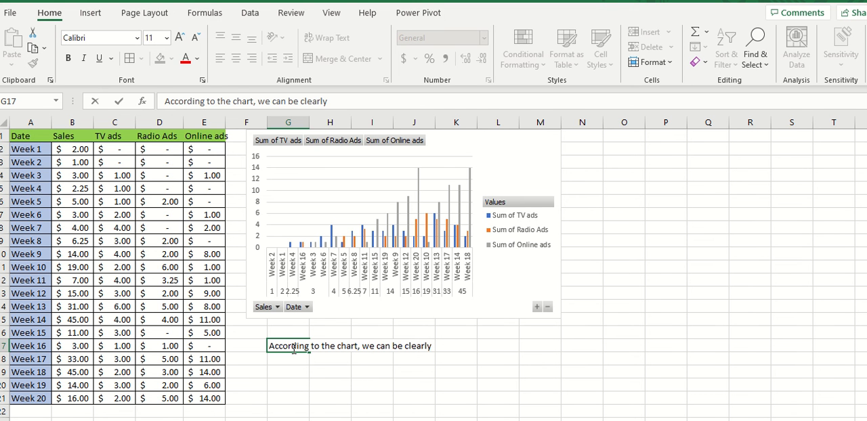
type("een")
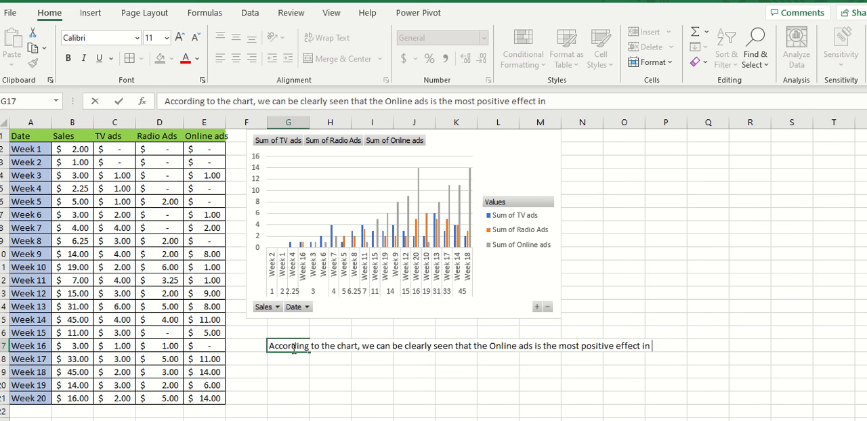
type("e while the TV ads is the least positive effect")
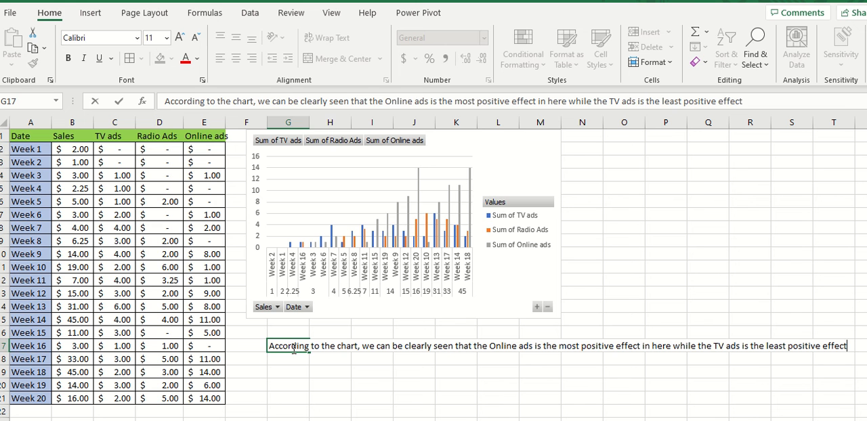
left_click(752, 241)
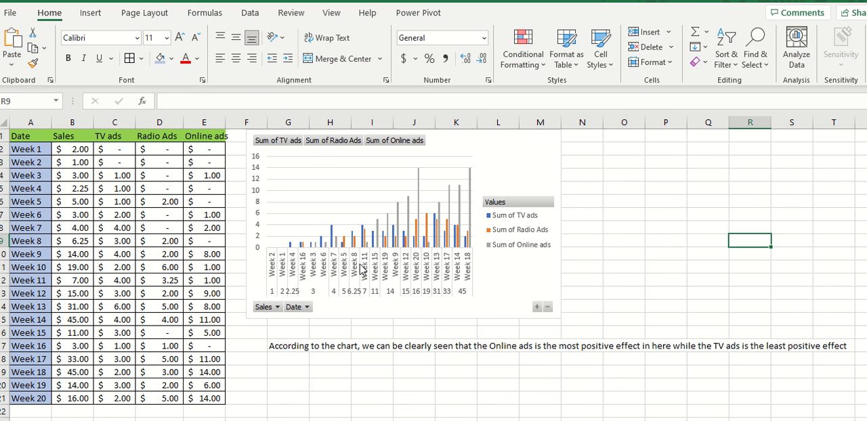